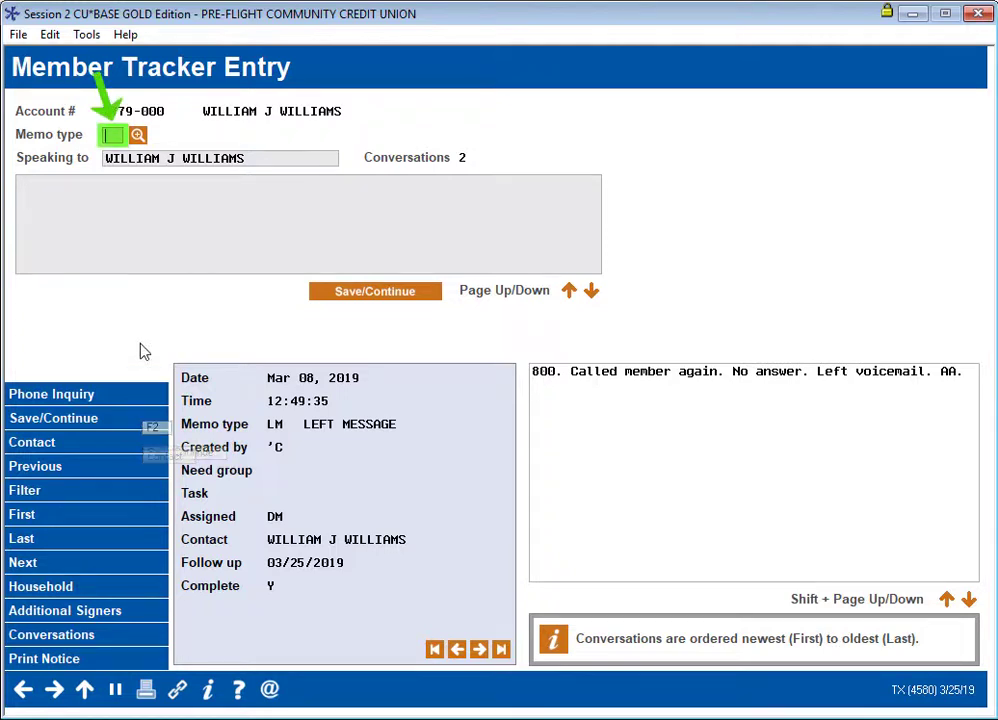
# Set the tracker entry's memo type to PP (PROMISE TO PAY) from the list of memo types.
pyautogui.click(137, 136)
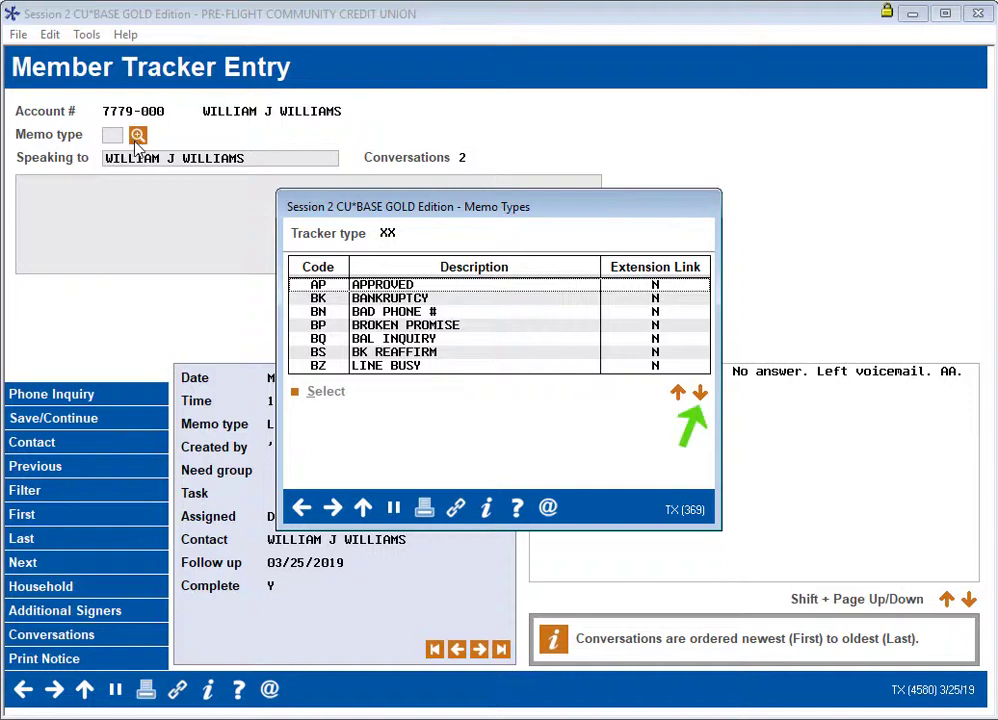
pyautogui.click(701, 394)
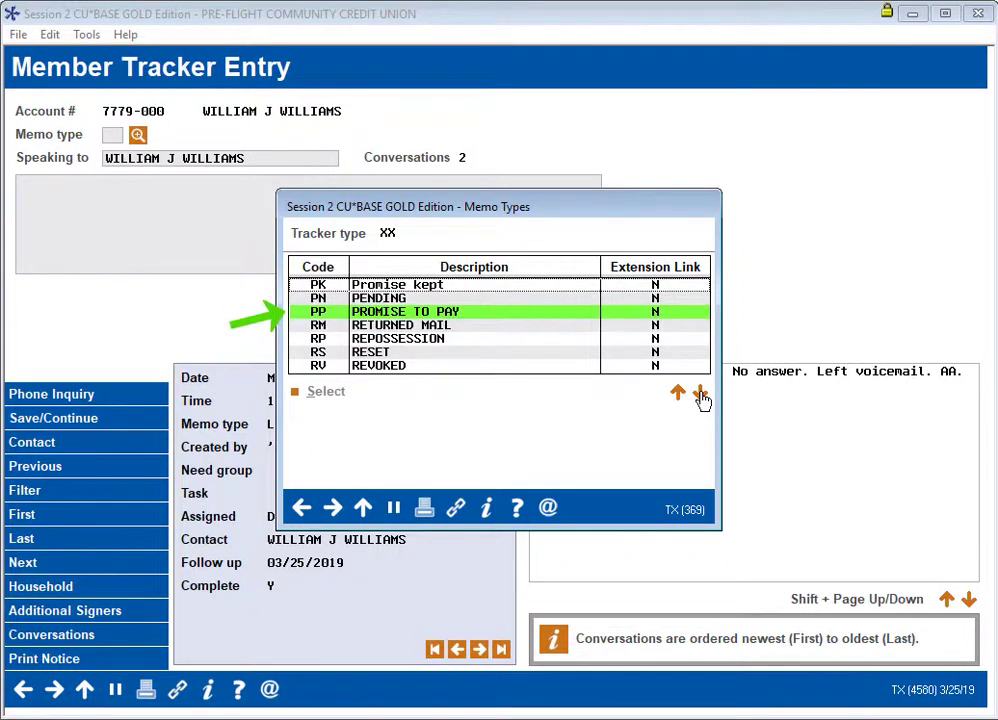
pyautogui.click(468, 314)
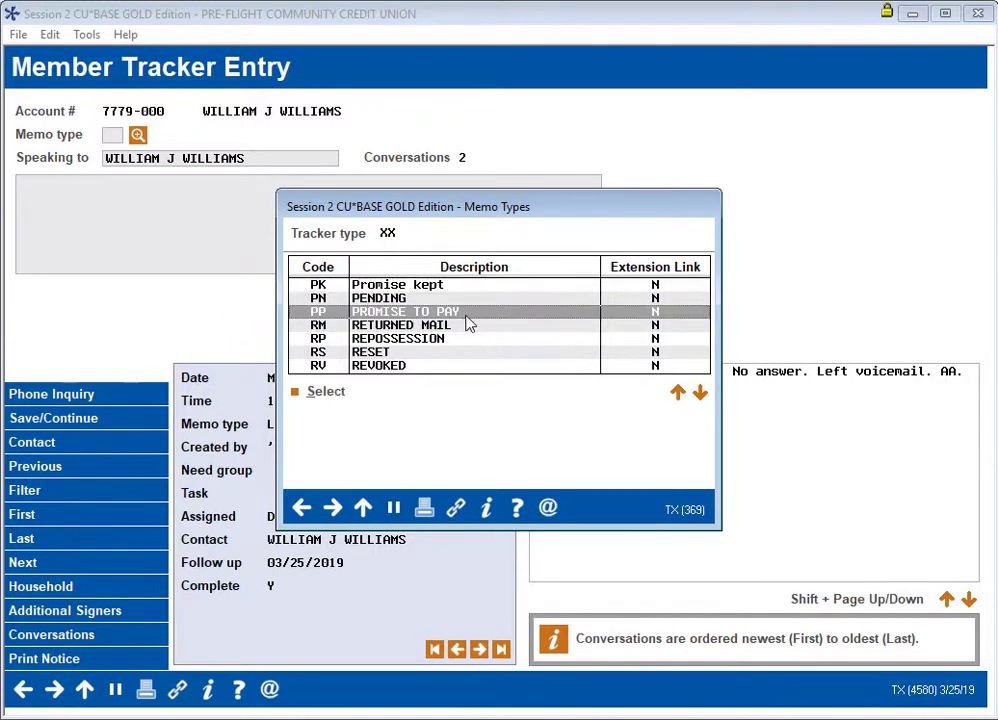
pyautogui.click(322, 393)
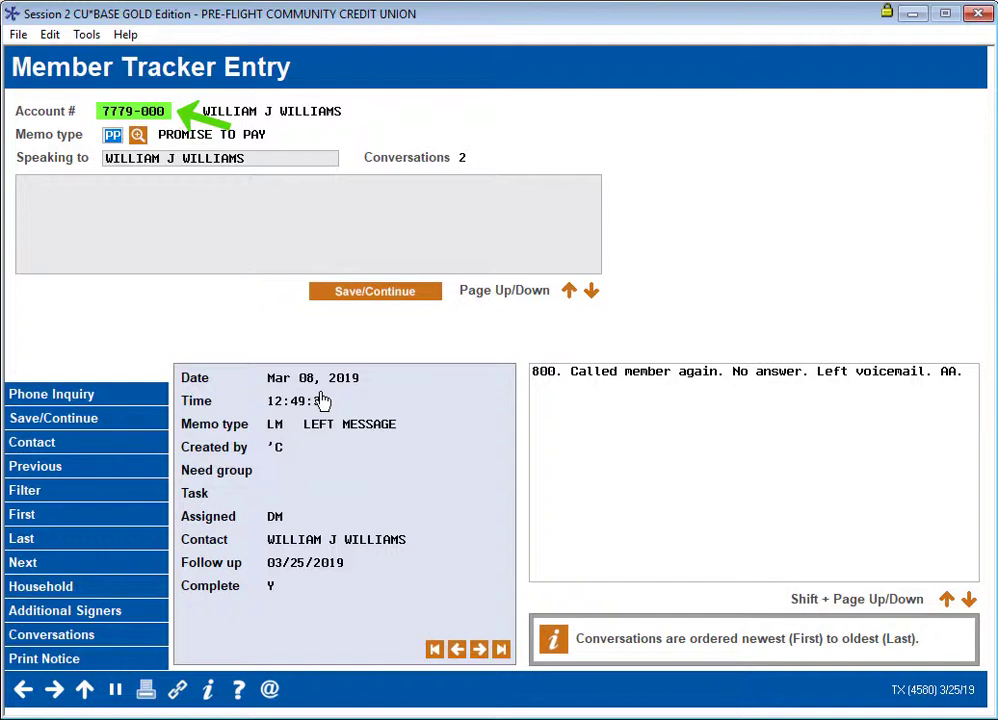
# Start the conversation note with "800. Spoke to member about his delinquent mortgage.".
pyautogui.click(172, 223)
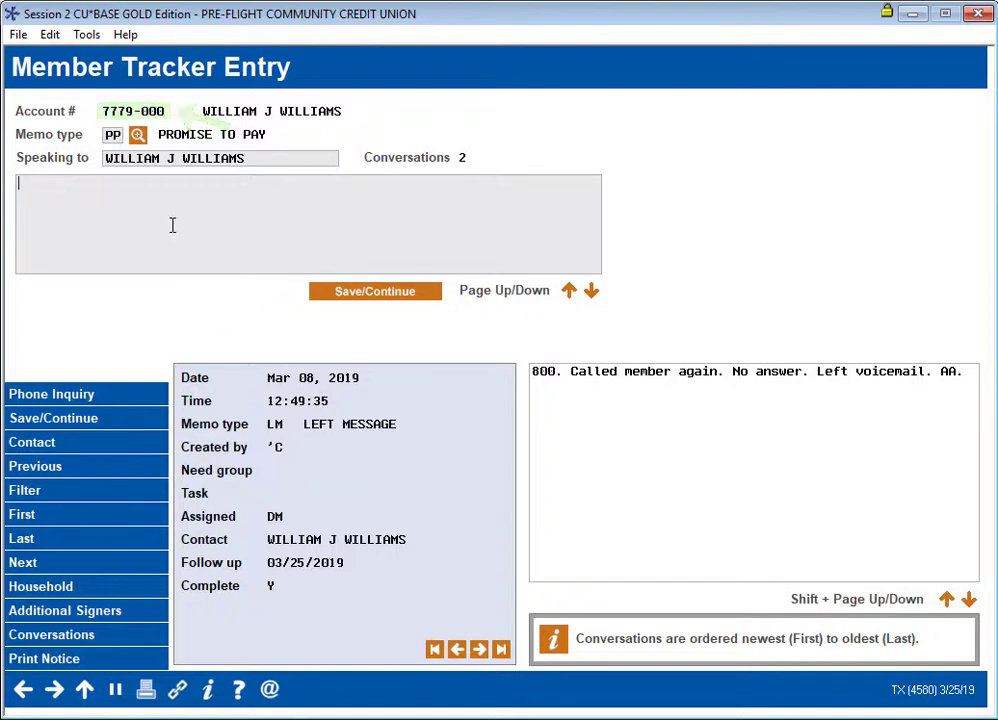
pyautogui.write('800.')
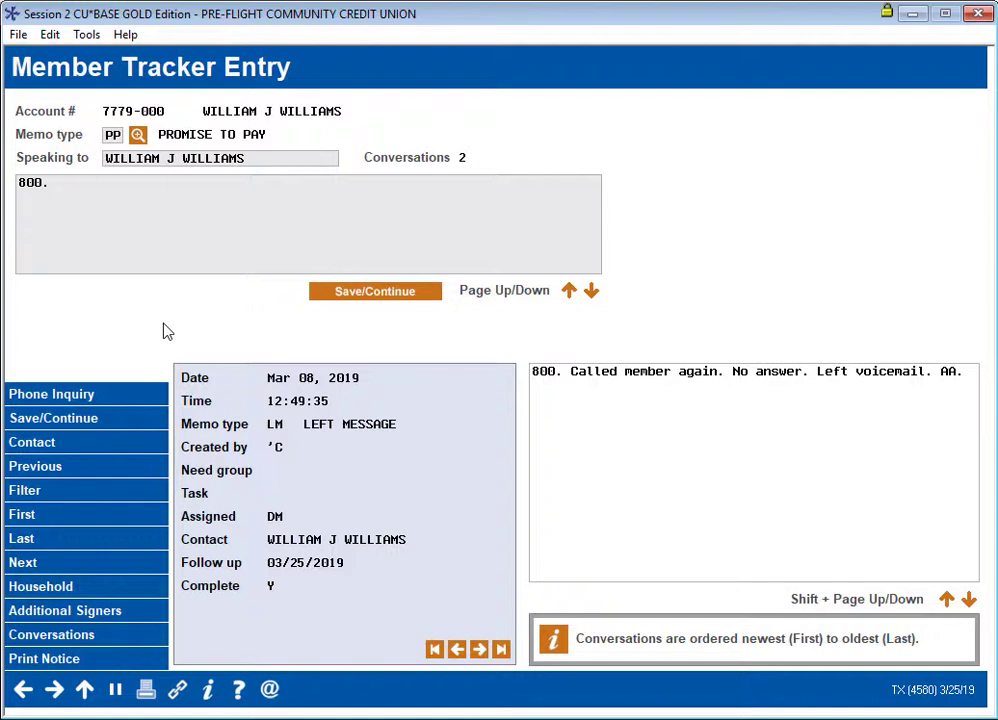
pyautogui.write(' Spoke to member about his d')
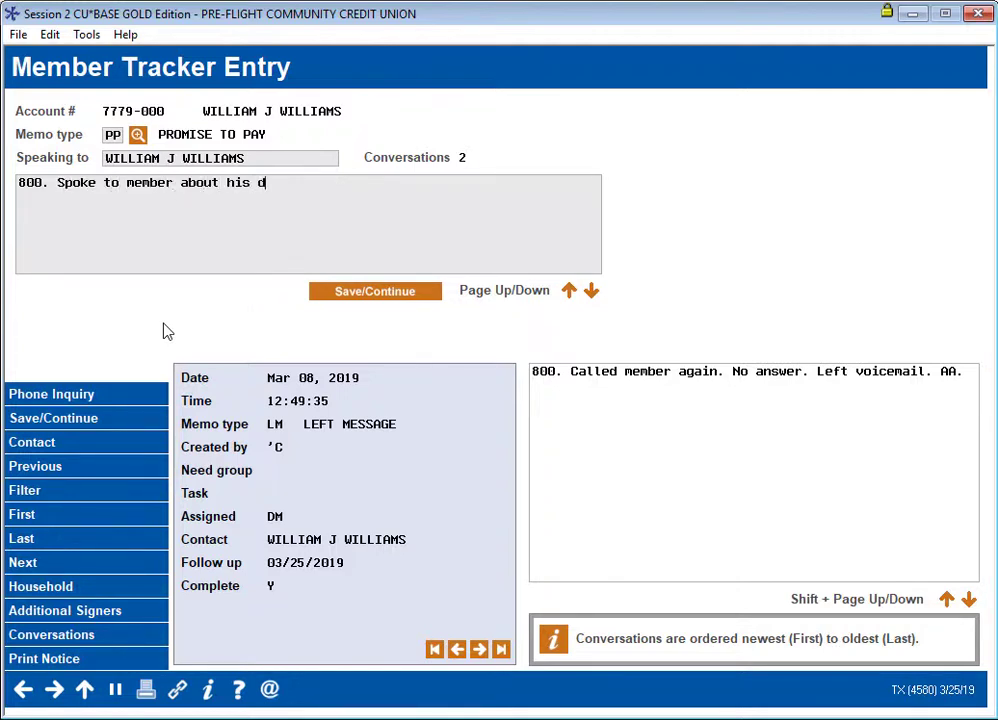
pyautogui.write('elinquent mortgage. ')
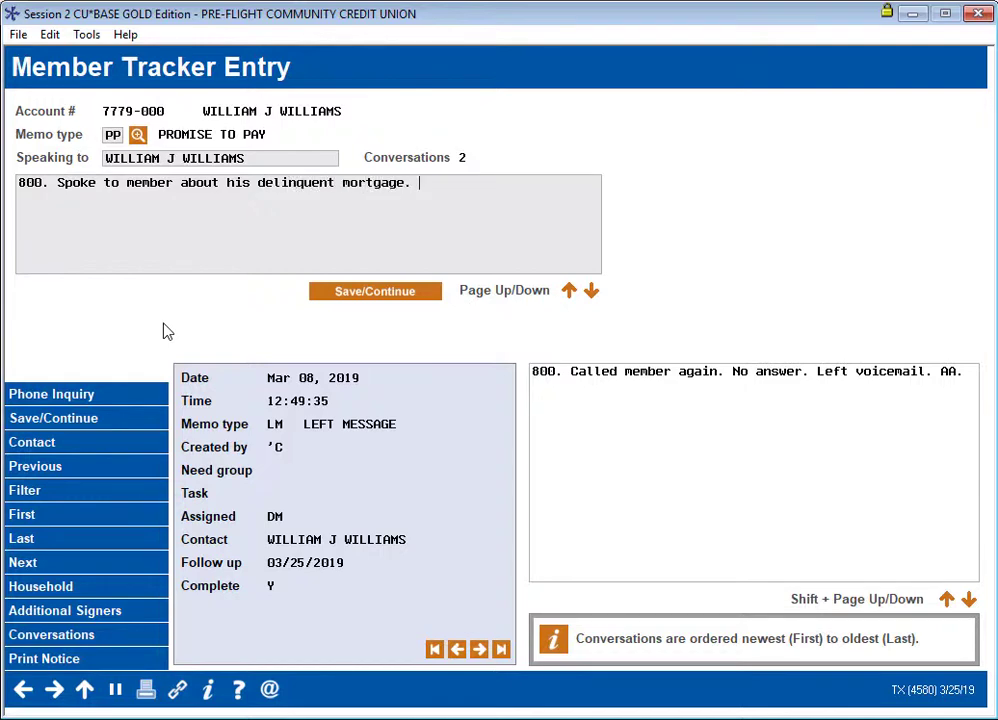
# Add "He said he will pay the full amount due (amount delinquent plus fine amount) of $1022.25 no later than April 1, 2019. AA." and save the note.
pyautogui.write('He said he will pay the full amount due ')
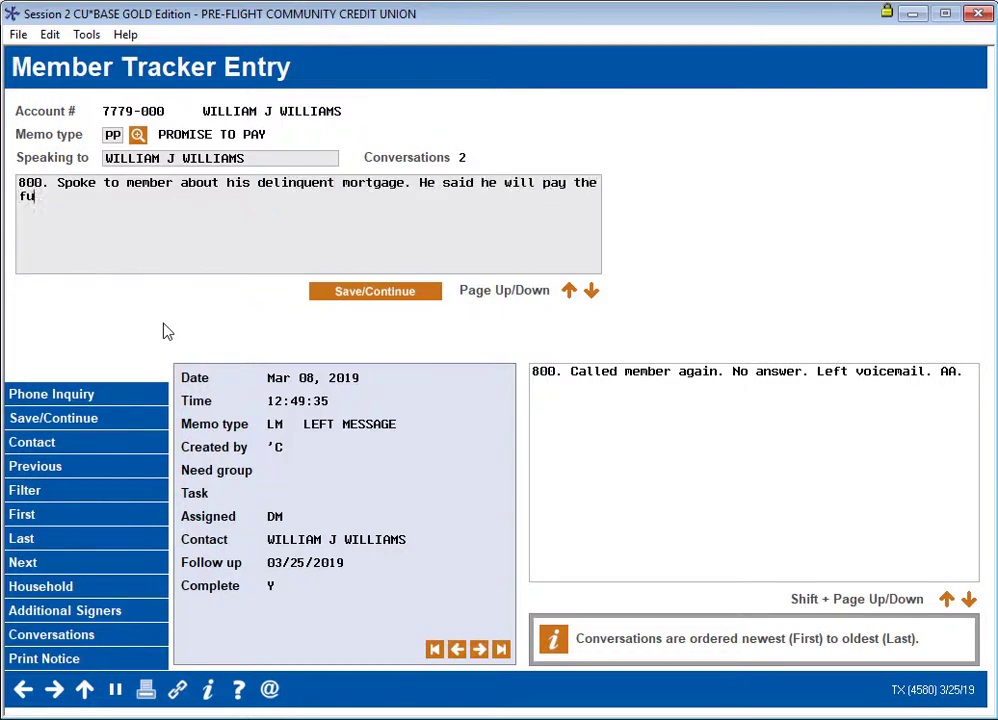
pyautogui.write('(amount')
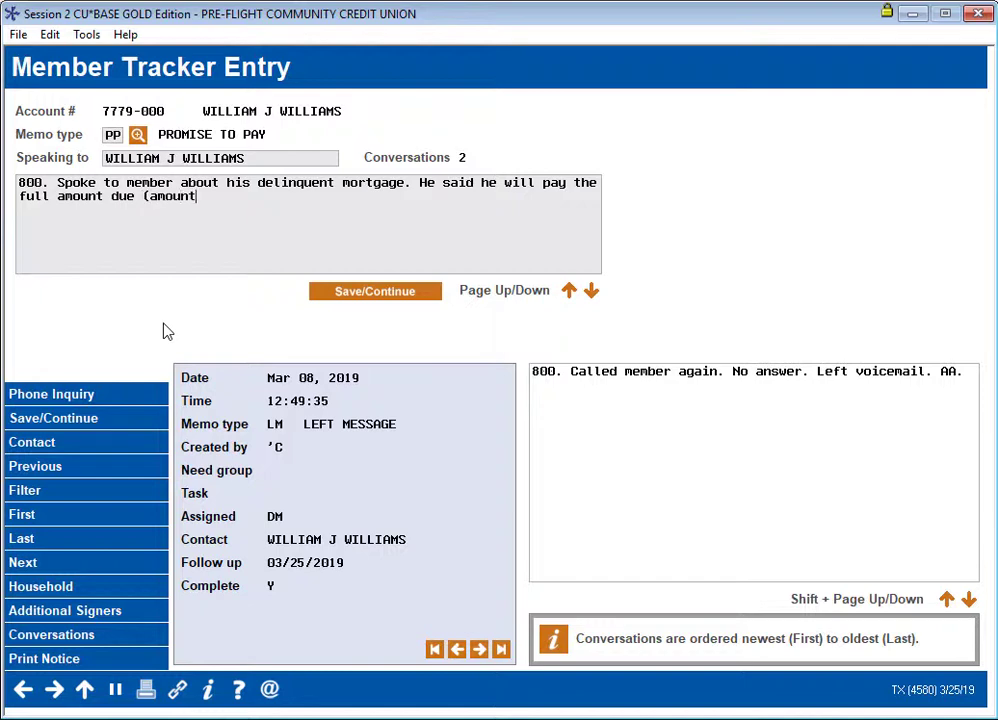
pyautogui.write(' delinquent plus f')
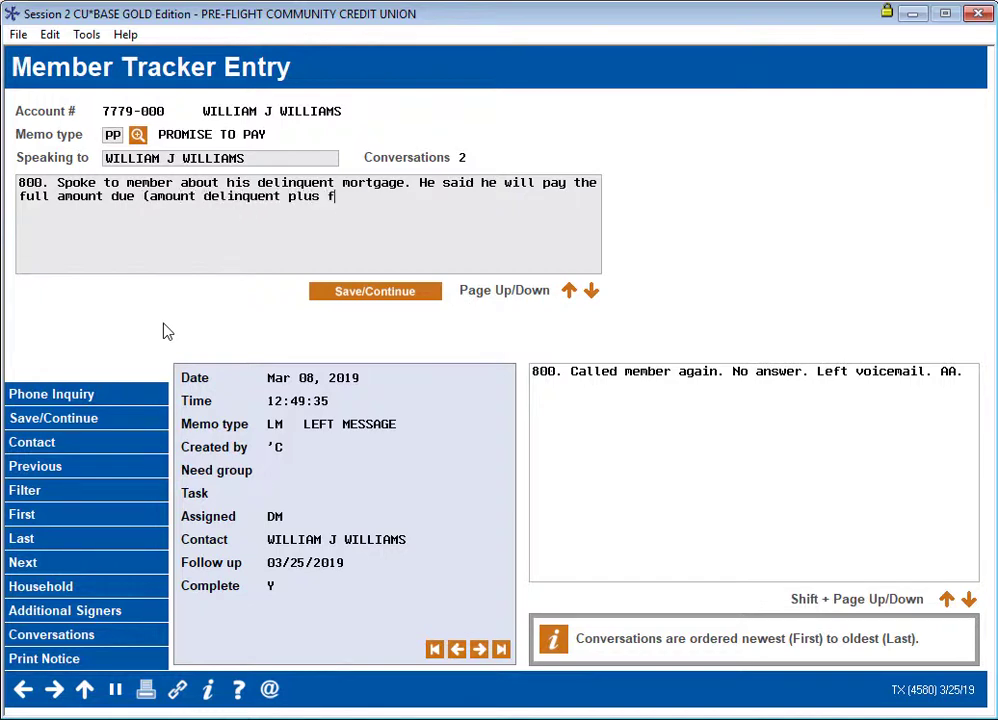
pyautogui.write('ine amount) of $')
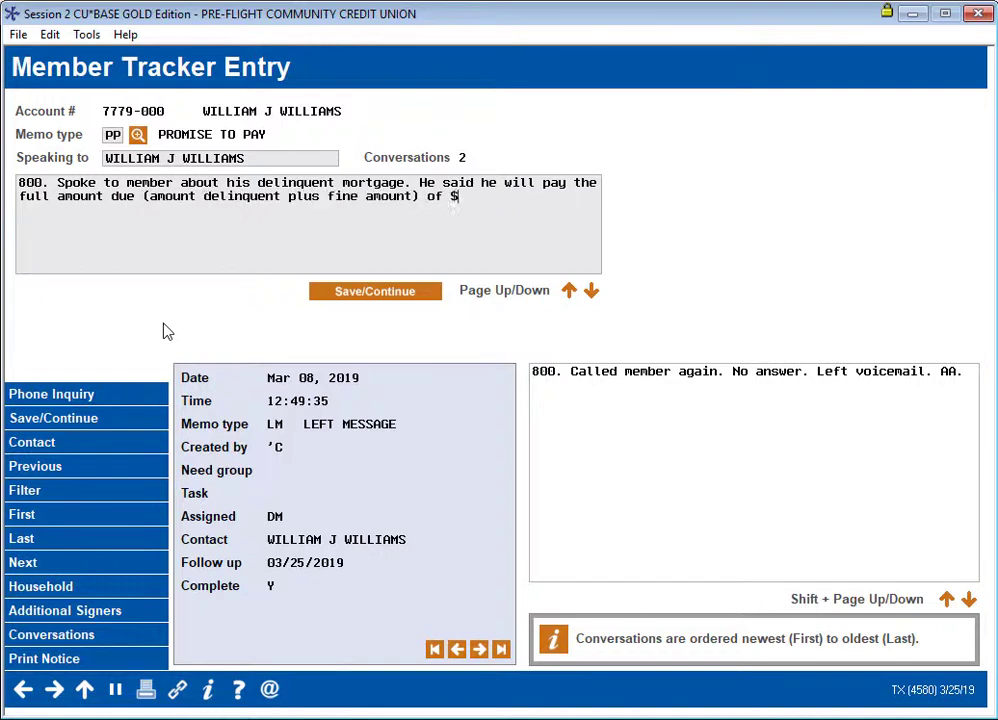
pyautogui.write('1022.25 no late')
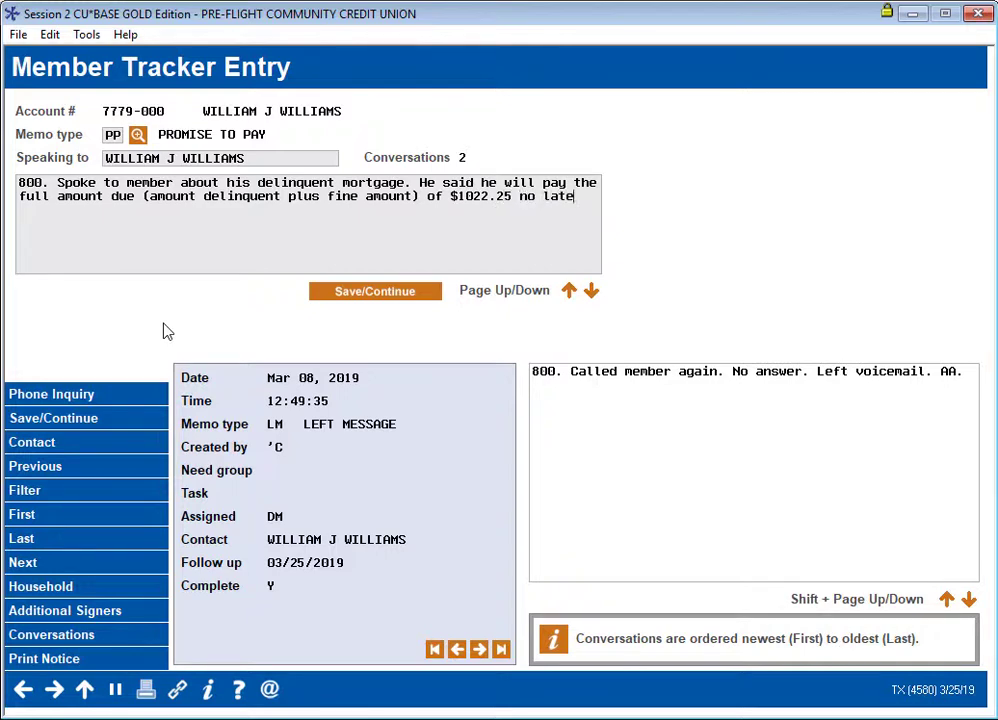
pyautogui.write('r than April 1, 2019.')
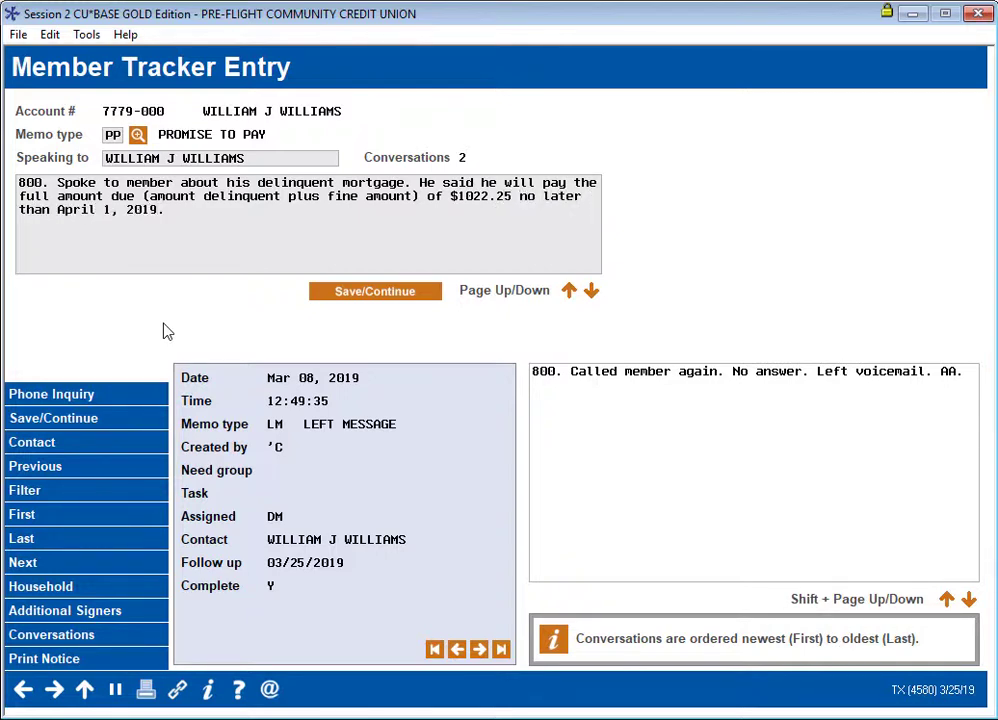
pyautogui.write(' AA.')
pyautogui.click(395, 291)
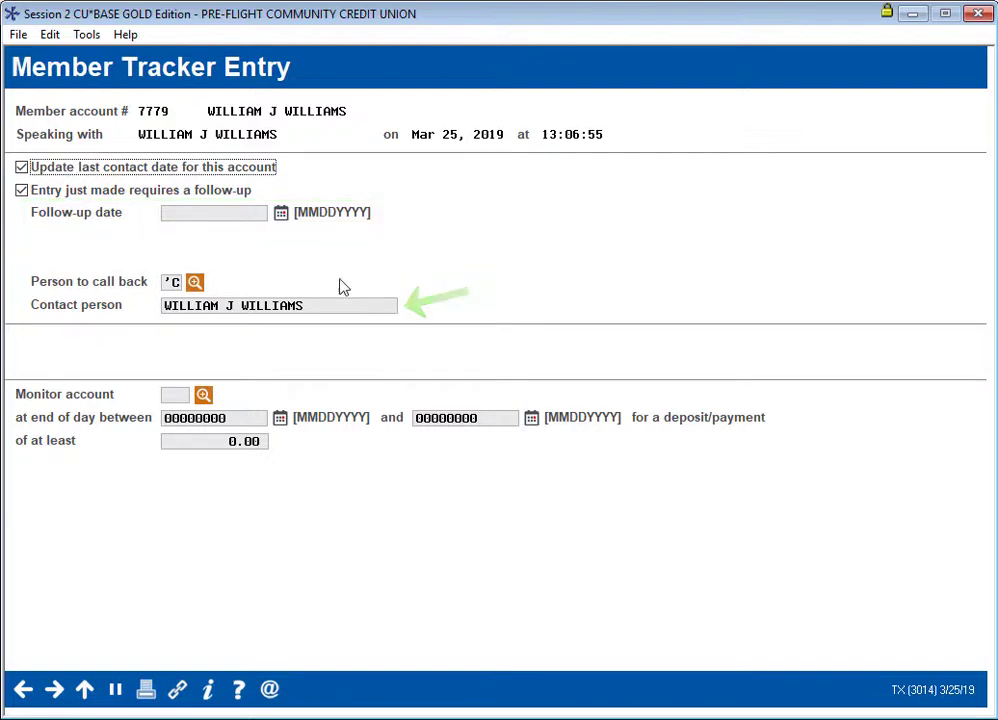
# Set the entry's follow-up date to Apr 02, 2019 and the person to call back to DM.
pyautogui.click(214, 212)
pyautogui.write('0')
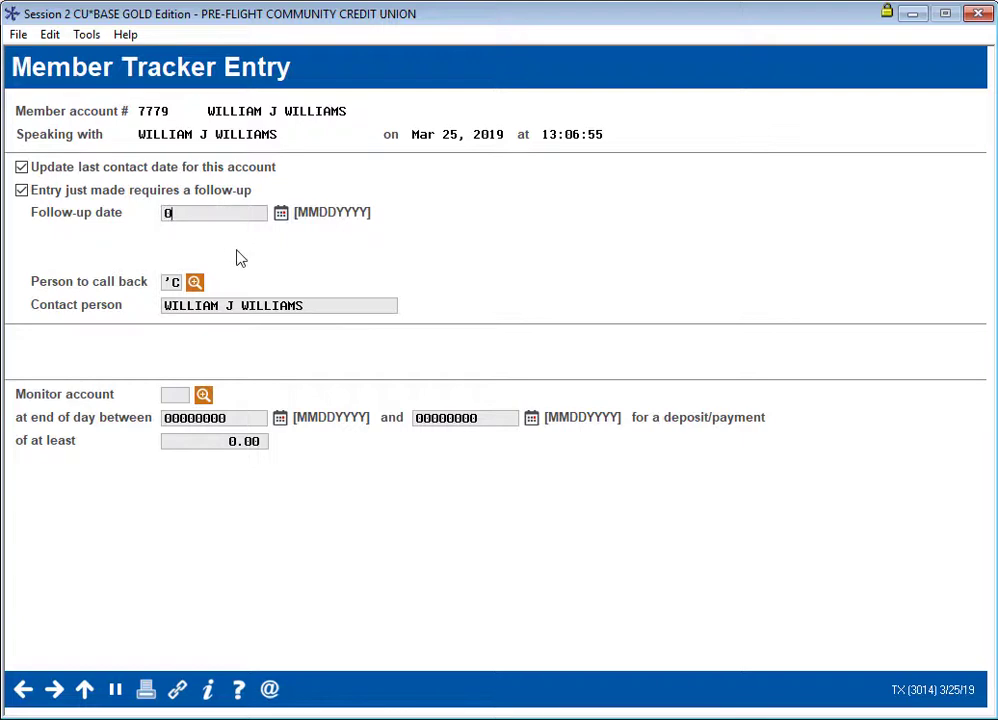
pyautogui.write('4022019')
pyautogui.press('Tab')
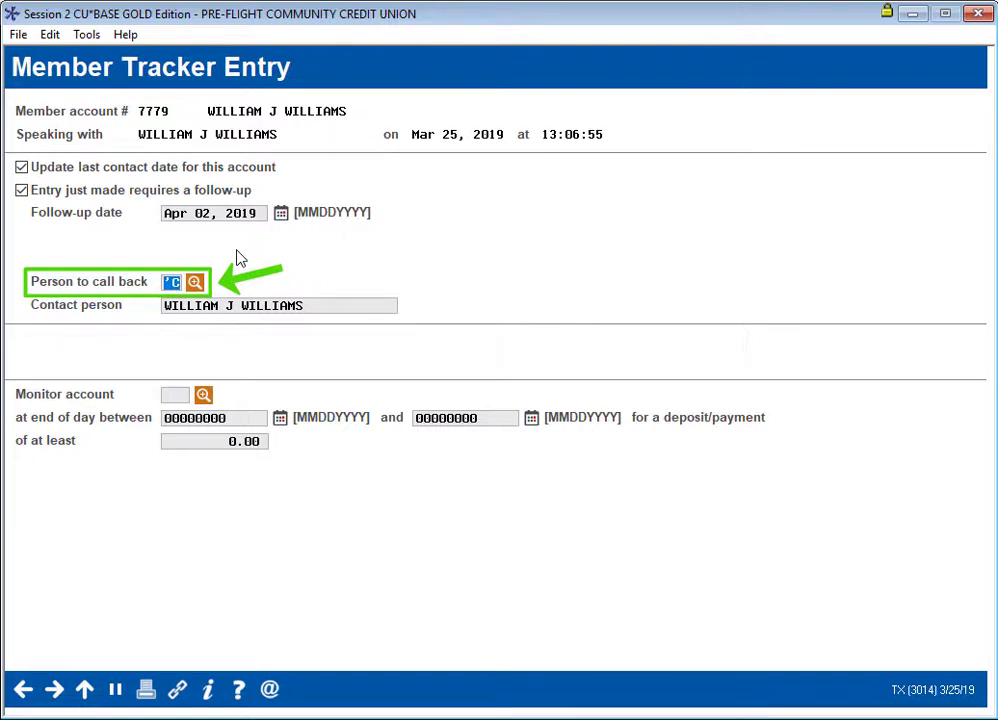
pyautogui.write('DM')
pyautogui.press('Tab')
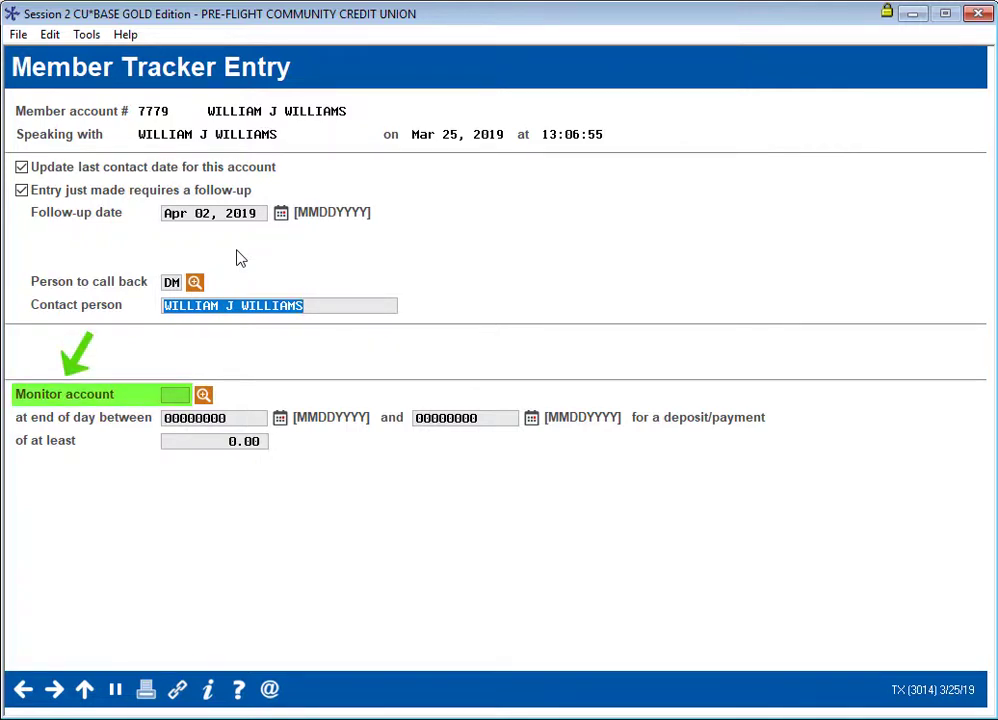
# Monitor account type 800 between Mar 25, 2019 and Apr 01, 2019 for a deposit/payment of at least 1022.25, and save the entry.
pyautogui.click(174, 393)
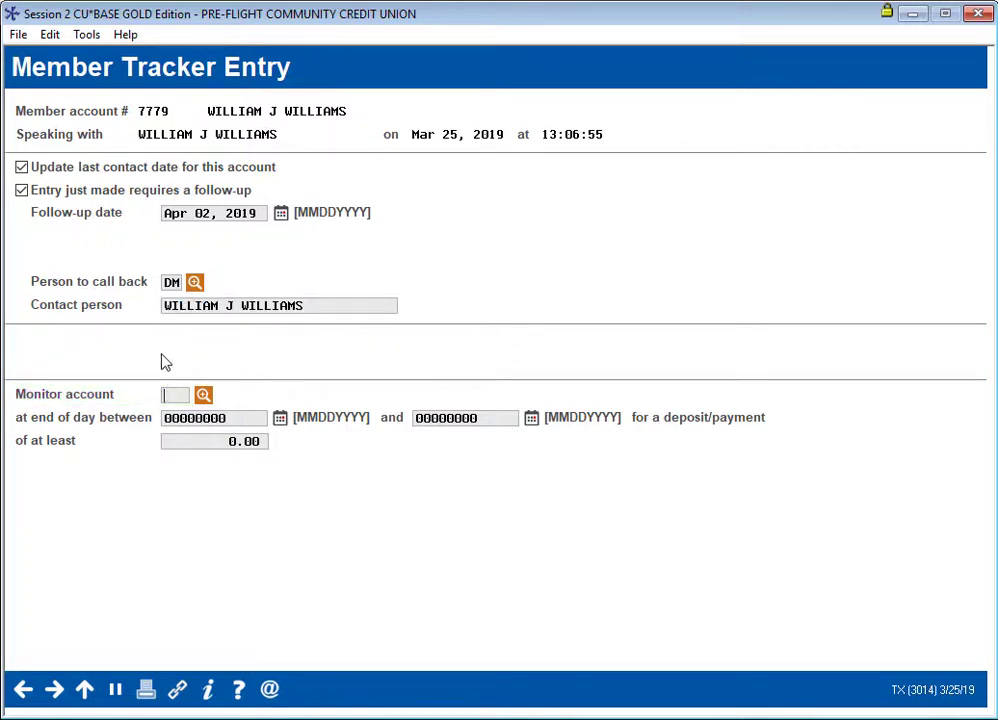
pyautogui.write('800')
pyautogui.press('Tab')
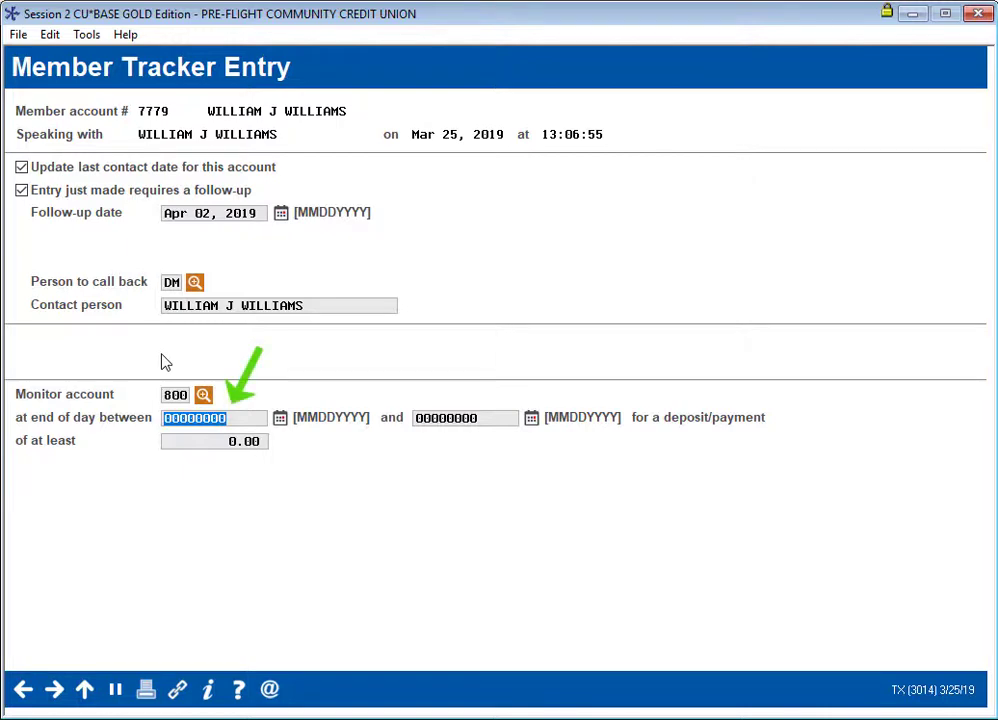
pyautogui.write('03252019')
pyautogui.press('Tab')
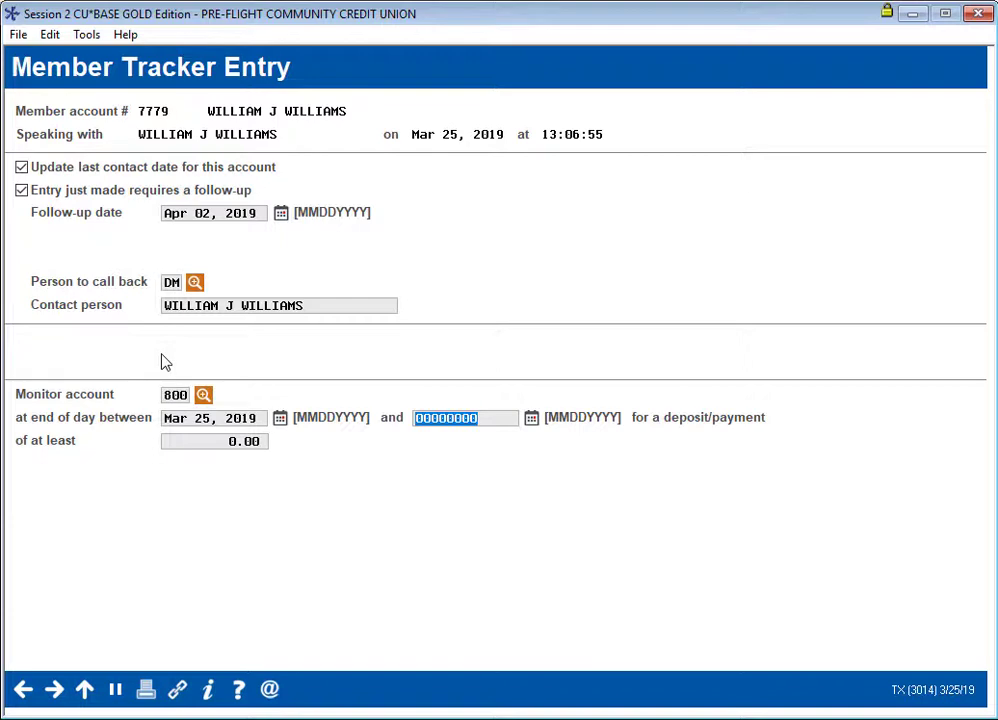
pyautogui.write('040120')
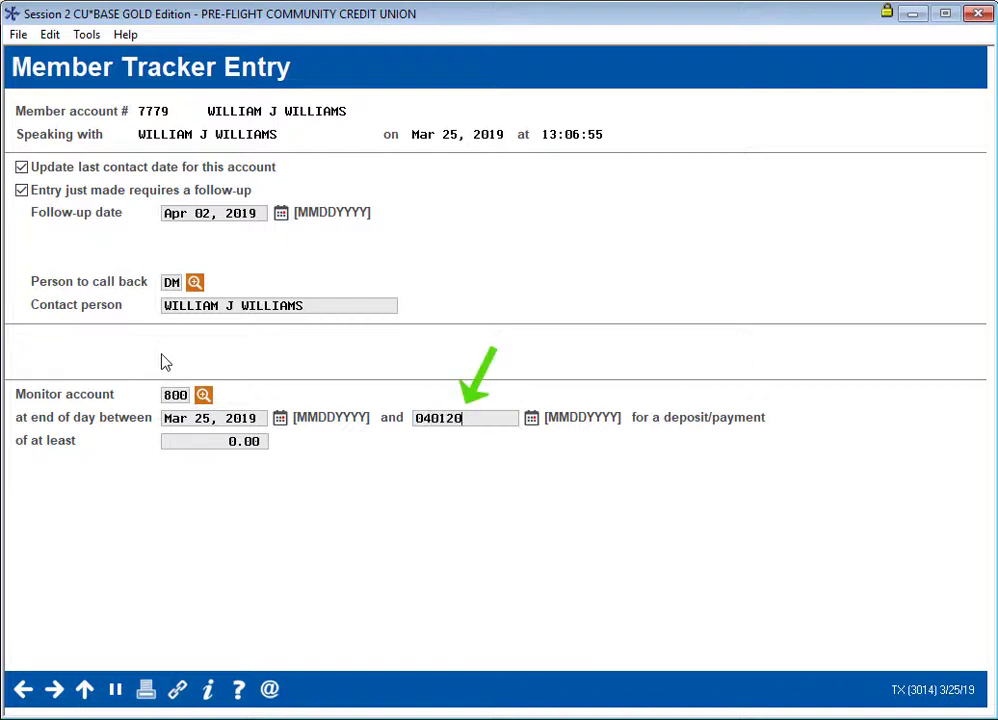
pyautogui.write('19')
pyautogui.press('Tab')
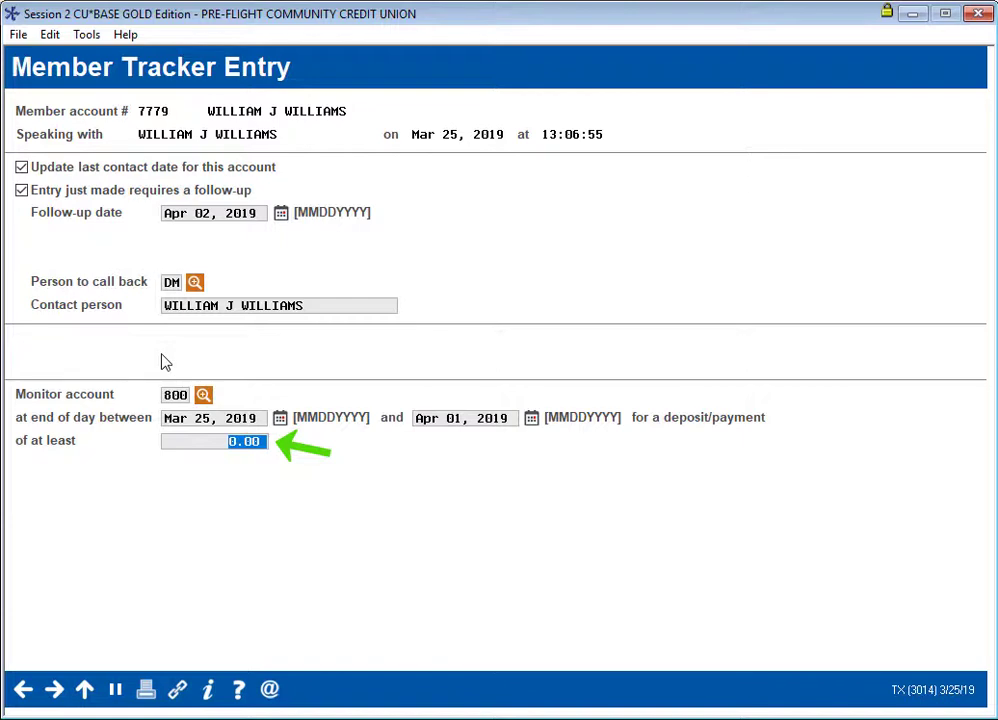
pyautogui.write('1022.25')
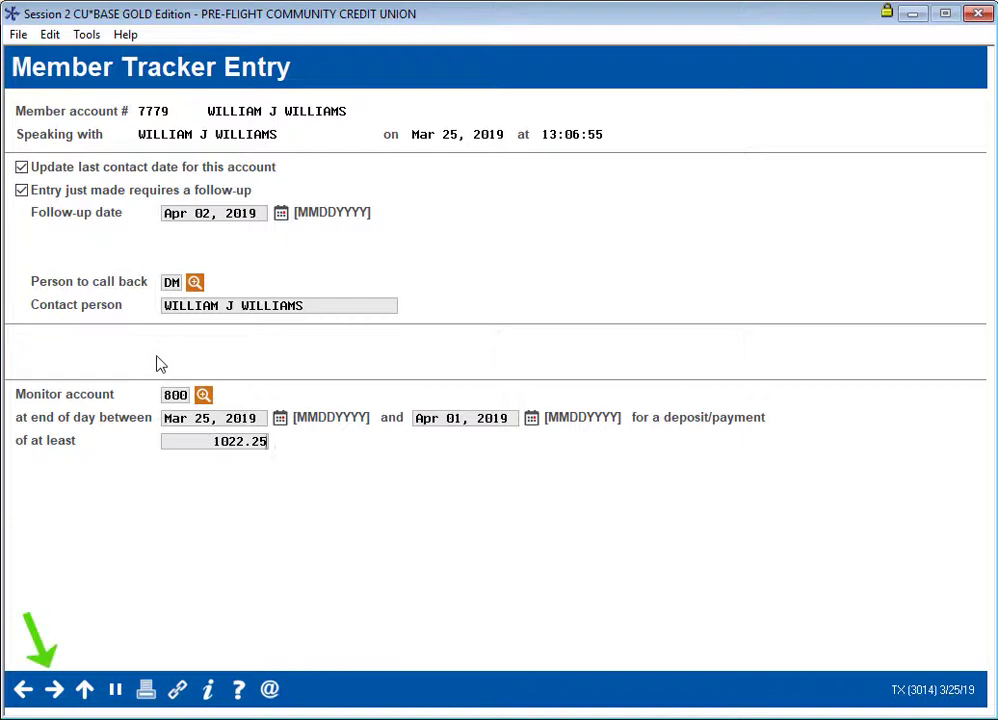
pyautogui.click(57, 690)
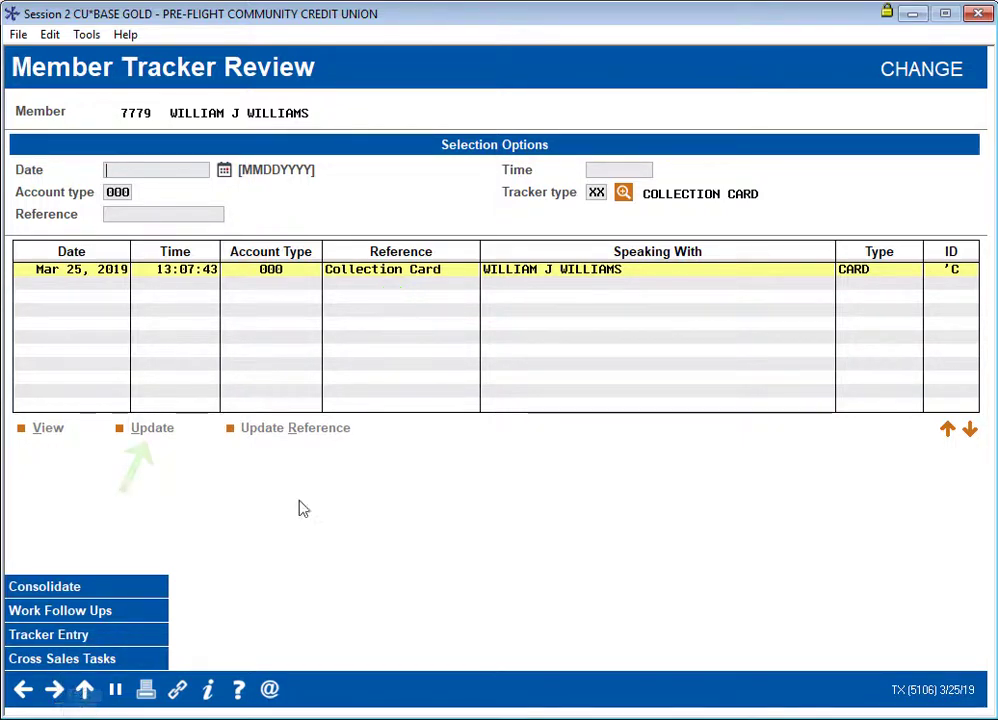
# Open the Mar 25, 2019 Collection Card tracker in update mode to review its newest conversation, and return to the Collections Member Inquiry.
pyautogui.click(423, 276)
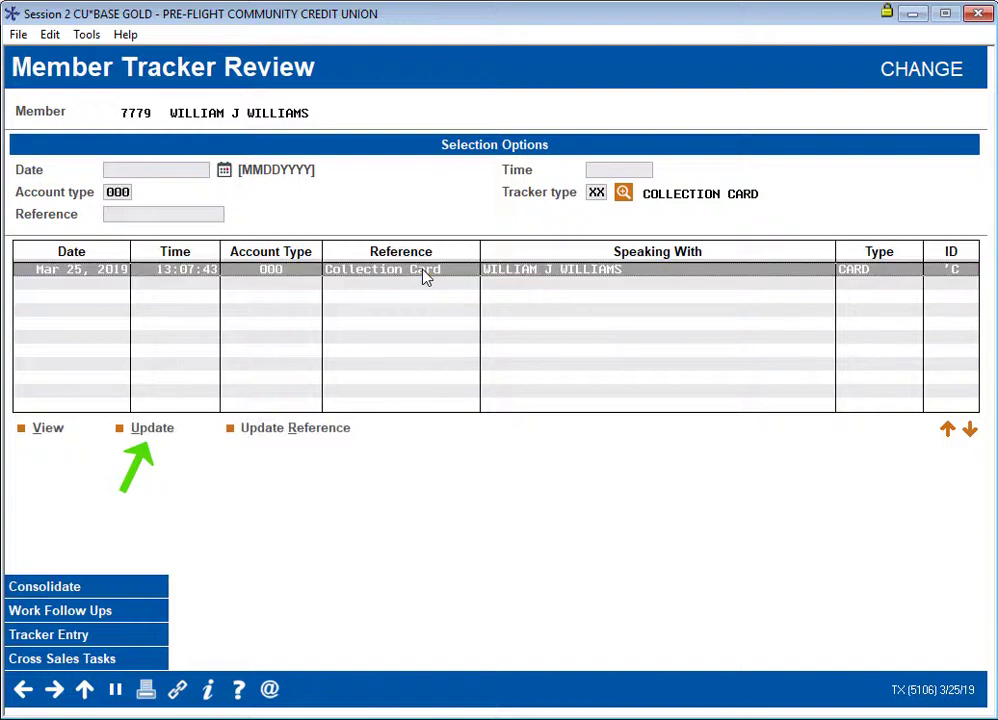
pyautogui.click(152, 428)
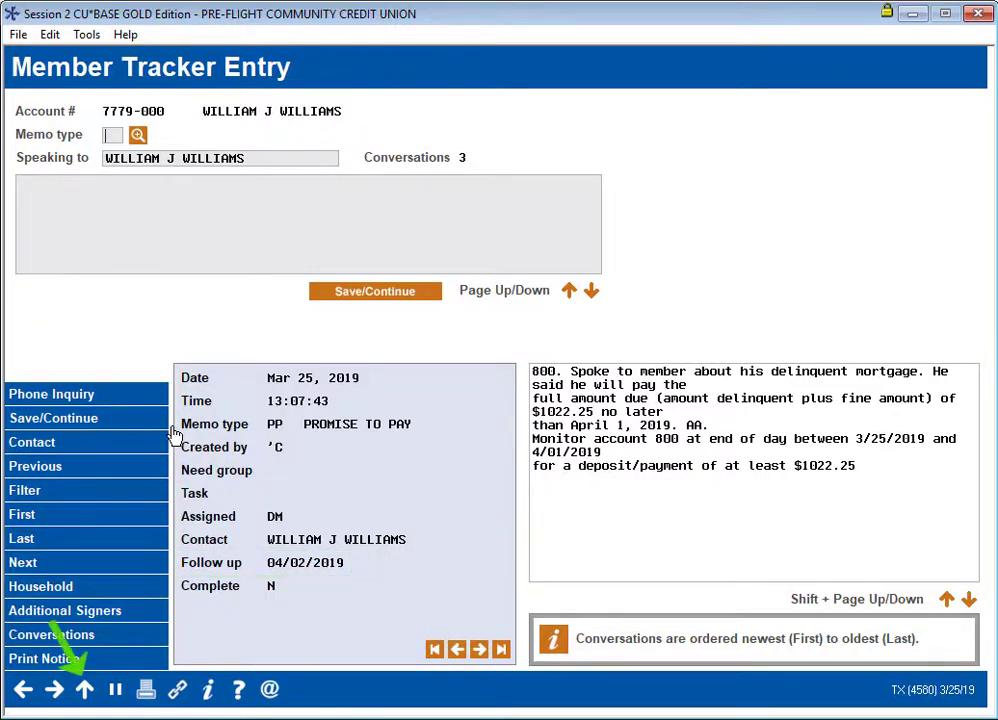
pyautogui.click(85, 690)
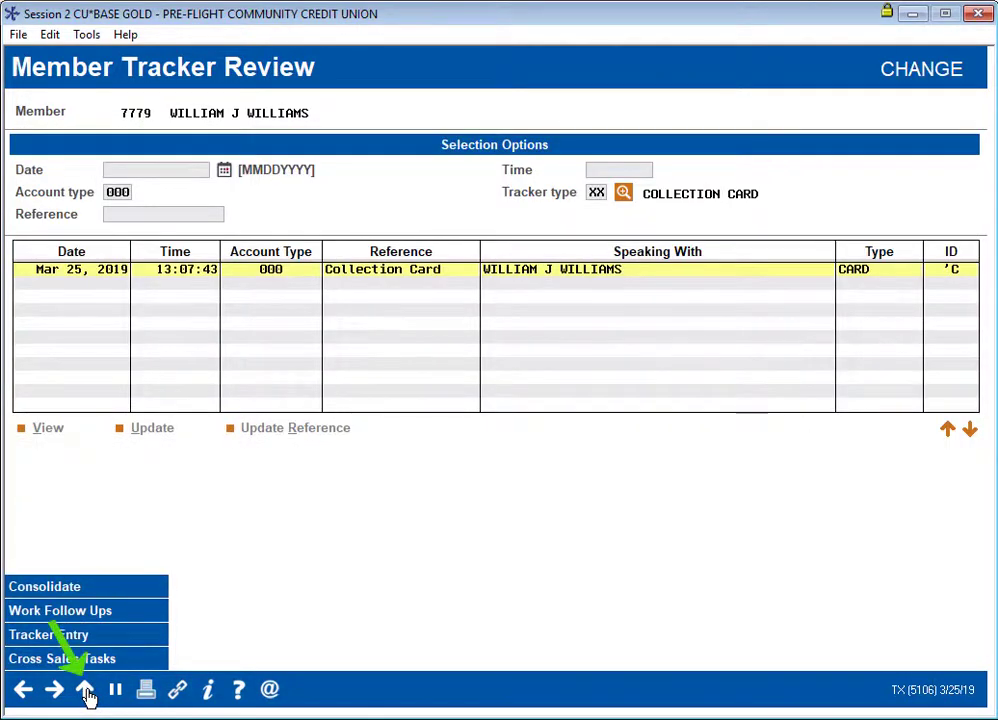
pyautogui.click(86, 691)
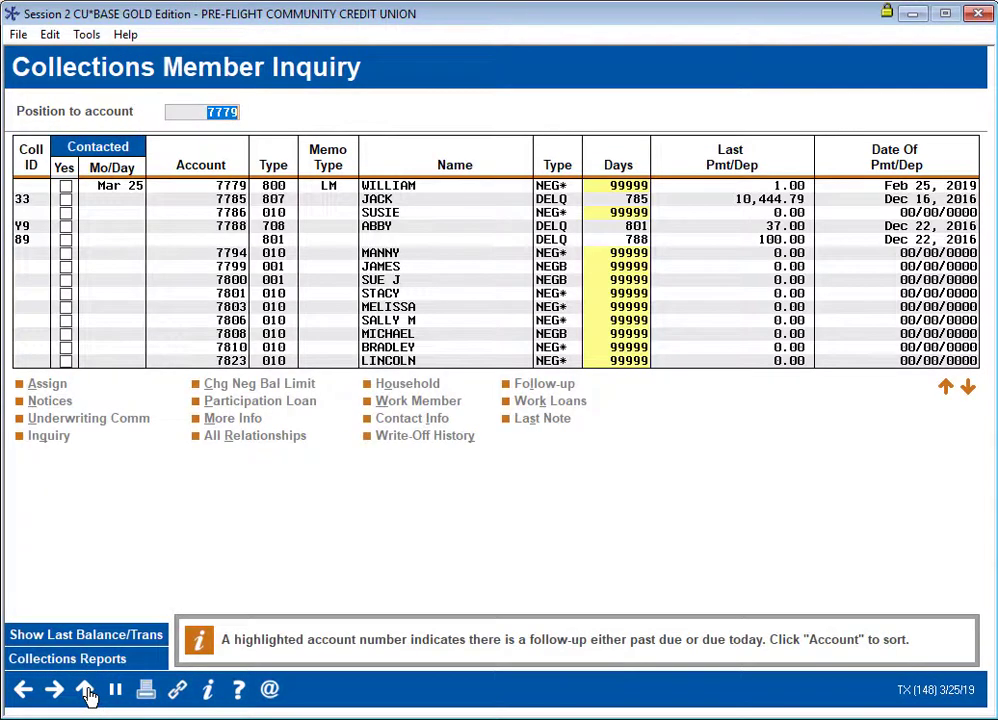